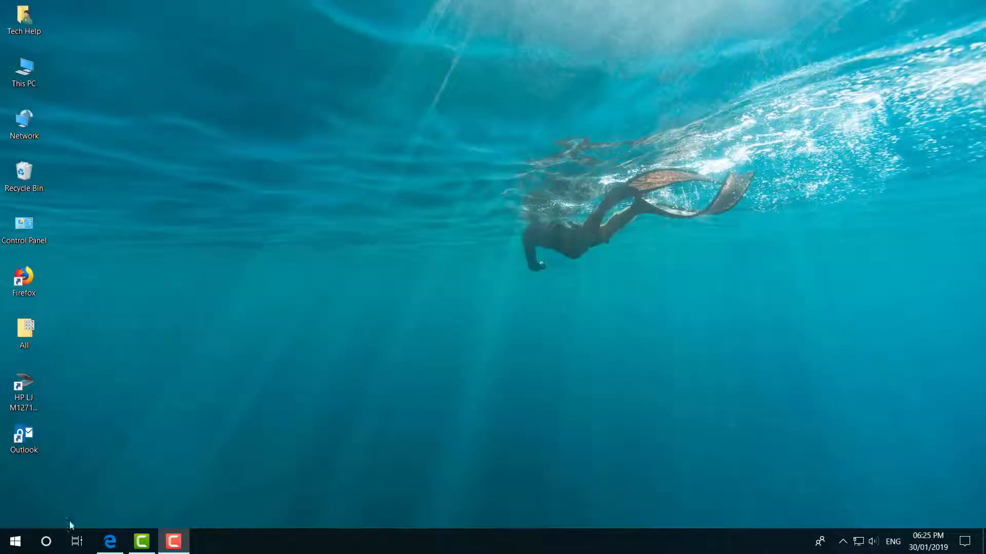
Bring Edge back and rerun the Bing search for 'microsoft program install'.
left_click(111, 542)
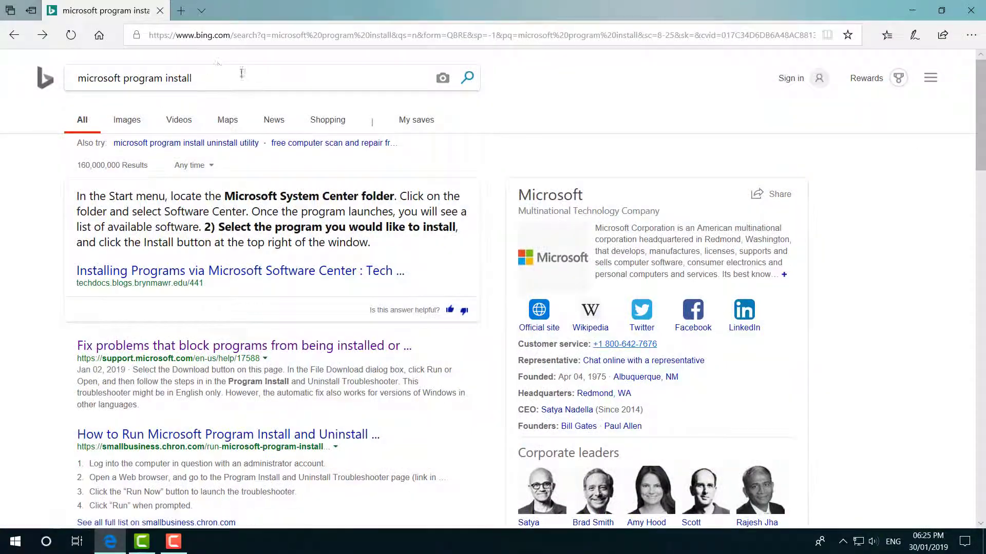
left_click(242, 77)
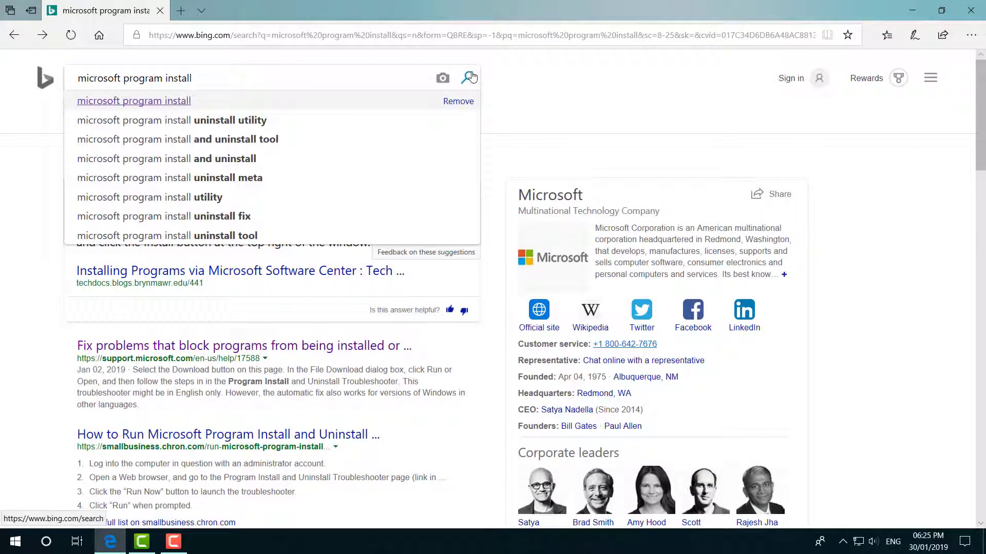
left_click(467, 77)
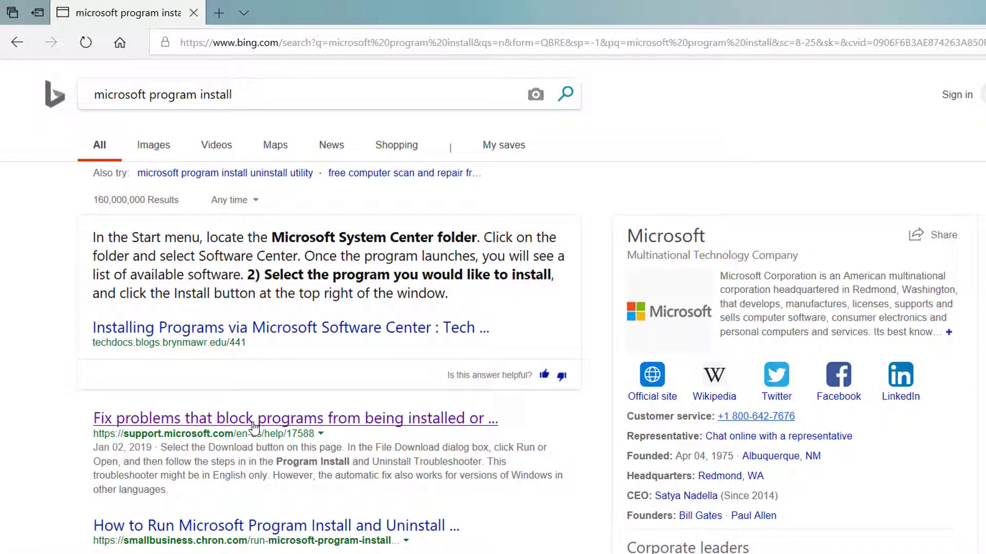
Open the support article 'Fix problems that block programs from being installed or removed'.
left_click(259, 423)
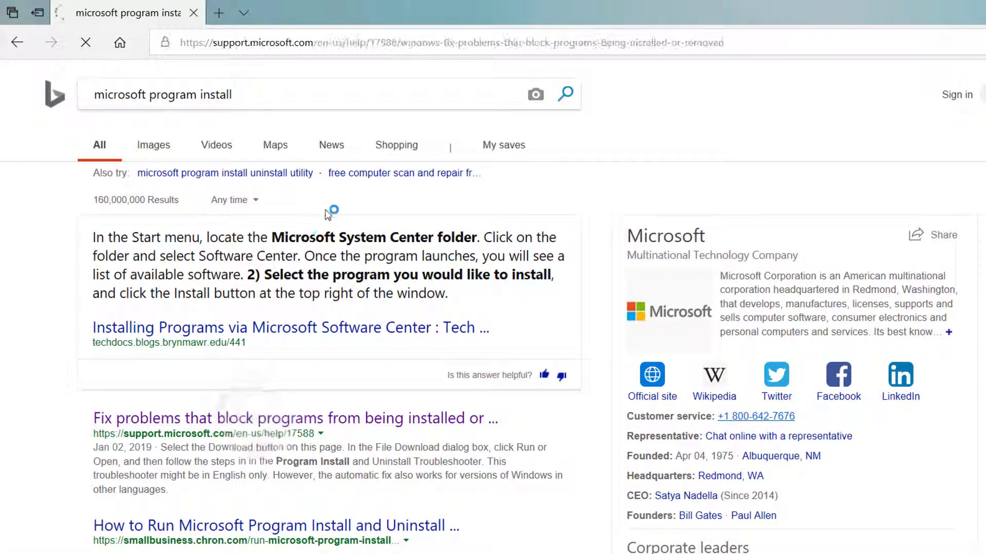
left_click(747, 43)
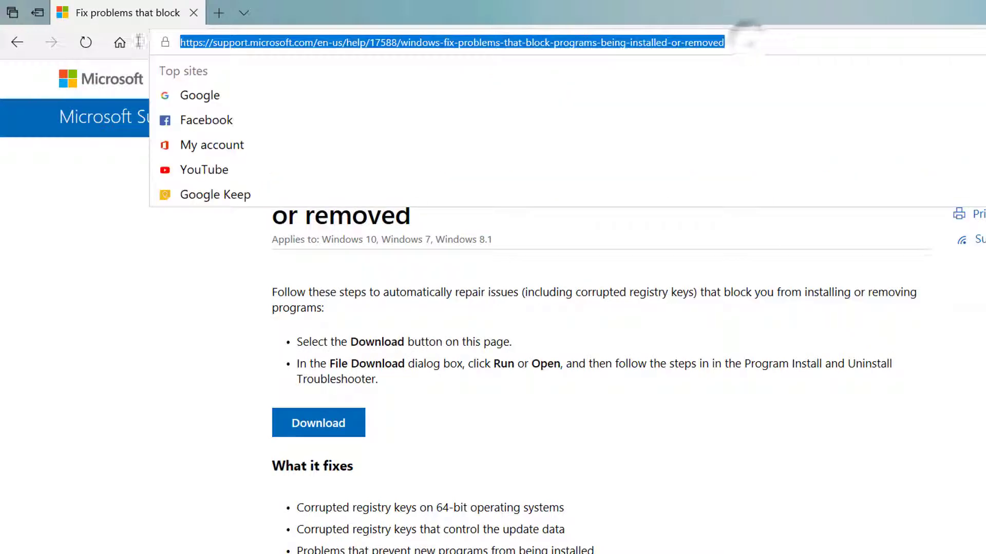
left_click(10, 448)
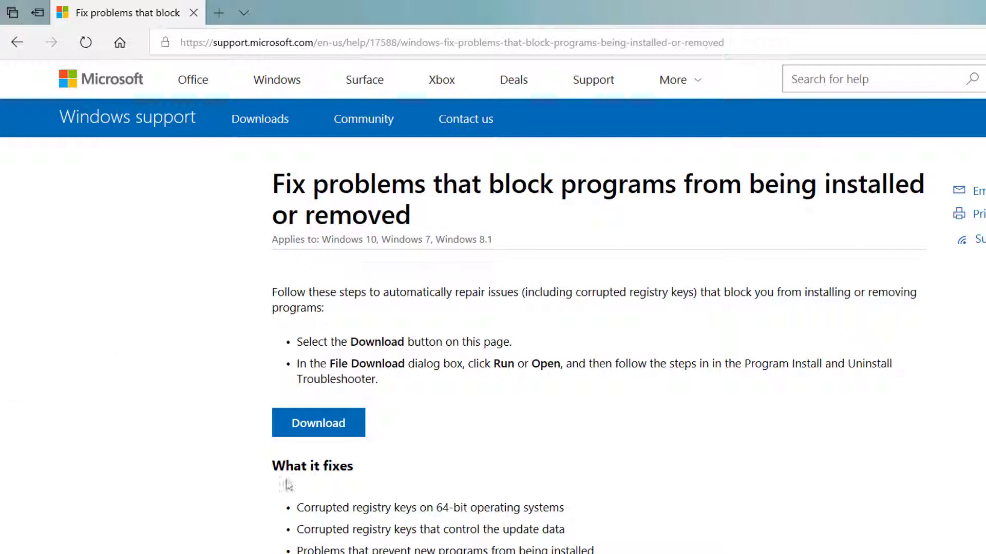
Download and save MicrosoftProgram_Install_and_Uninstall.meta.diagcab, then open it.
left_click(318, 424)
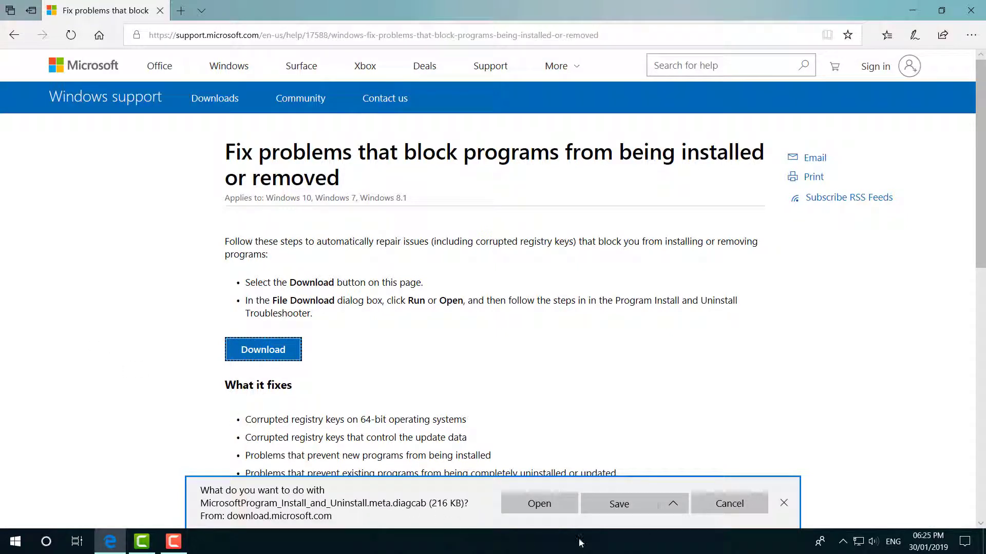
left_click(621, 512)
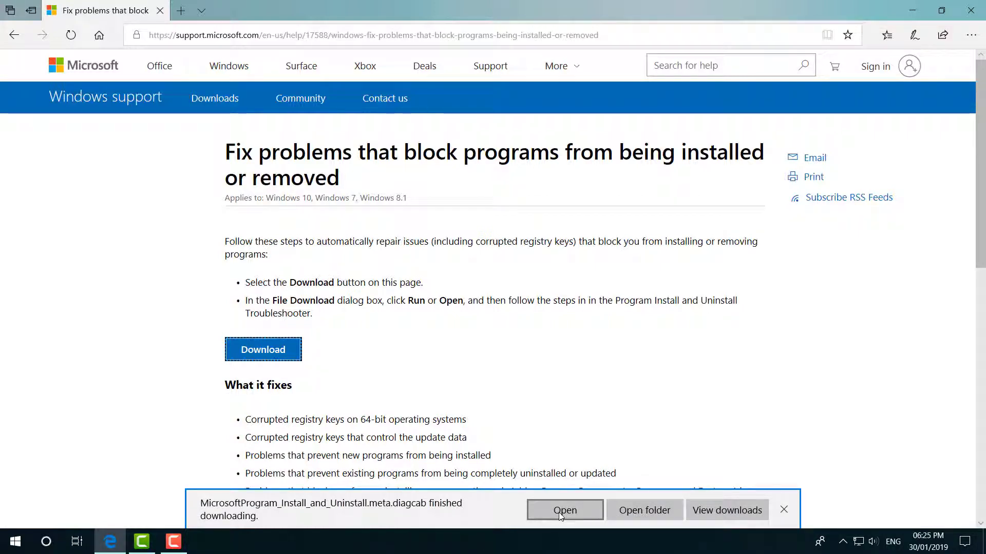
left_click(558, 512)
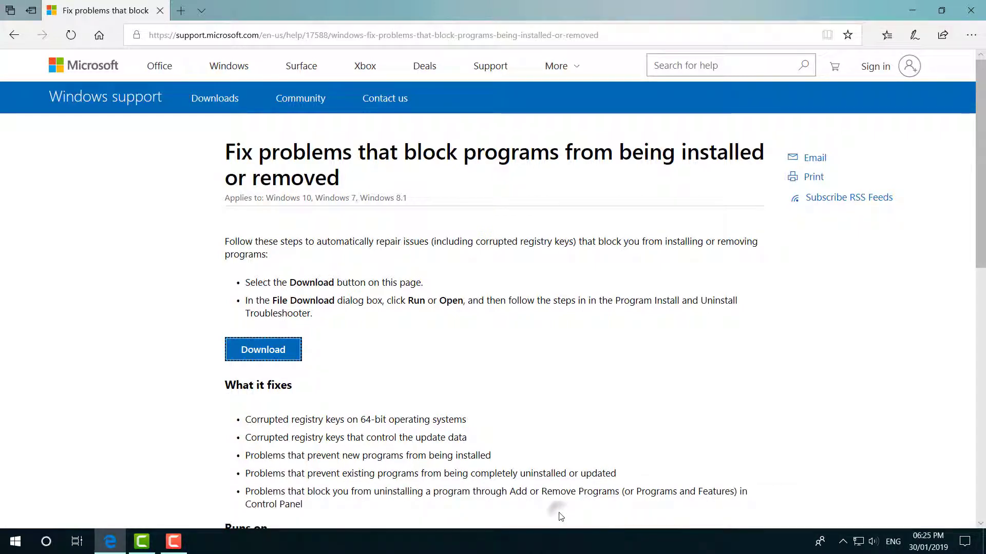
Minimise Edge, start the troubleshooter and choose the Uninstalling problem type.
left_click(912, 10)
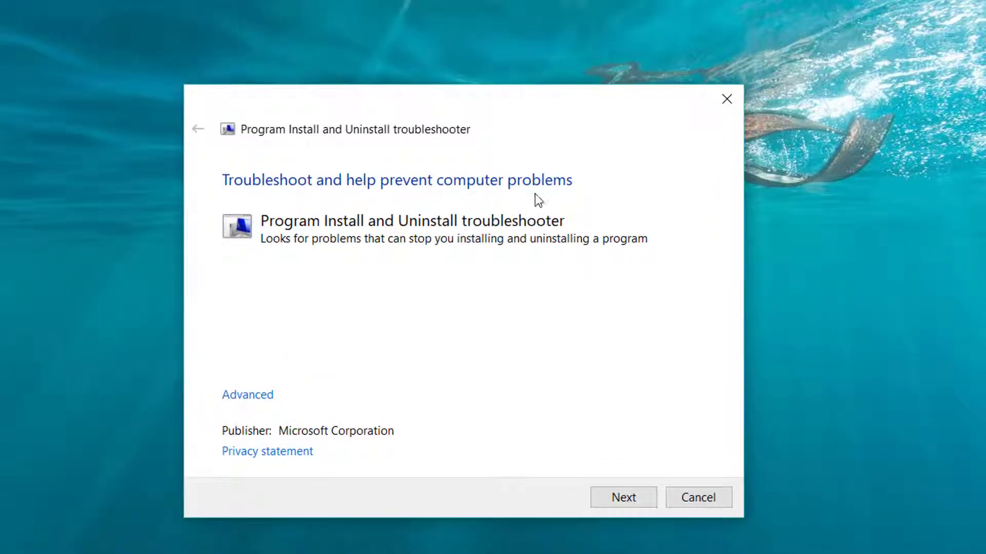
left_click(608, 501)
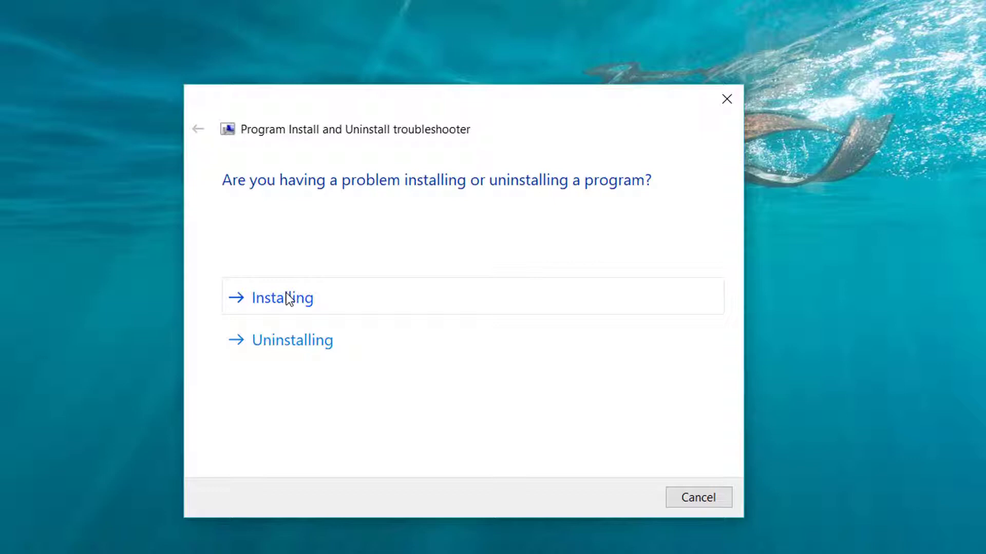
left_click(301, 352)
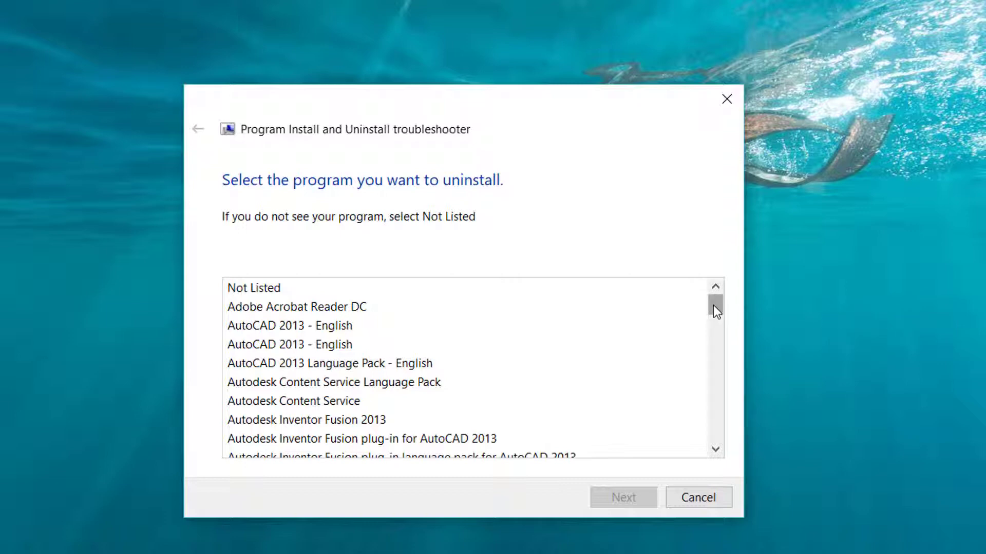
Check the installed programs in Control Panel's Uninstall a program list, then close it.
mouse_move(713, 305)
left_mouse_down()
mouse_move(717, 453)
mouse_move(720, 306)
left_mouse_up()
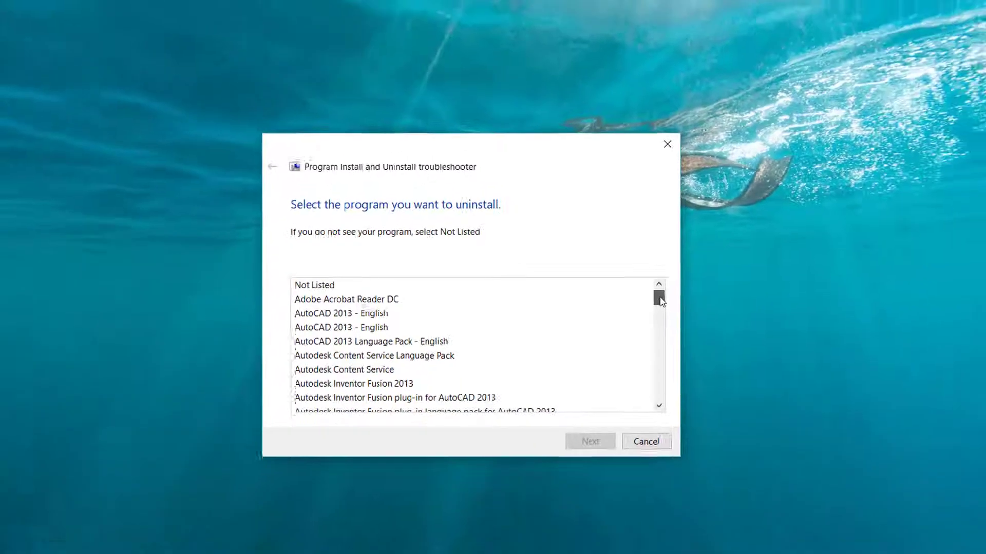
left_click_drag(715, 304, 715, 313)
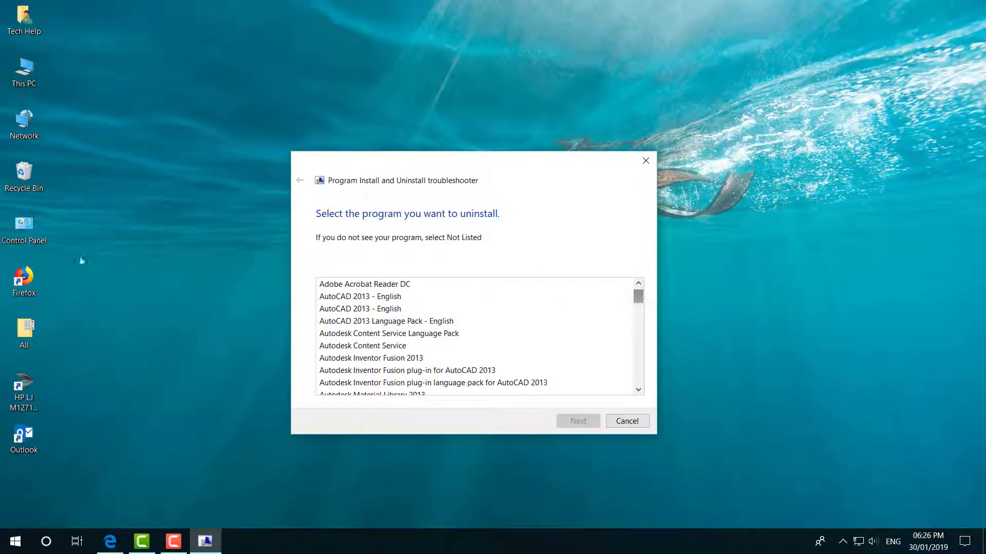
double_click(32, 233)
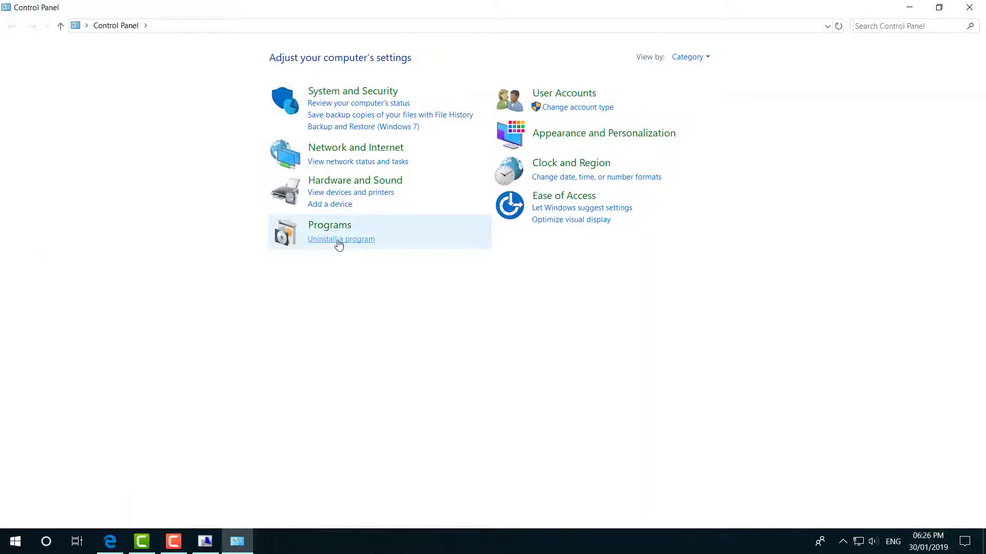
left_click(339, 240)
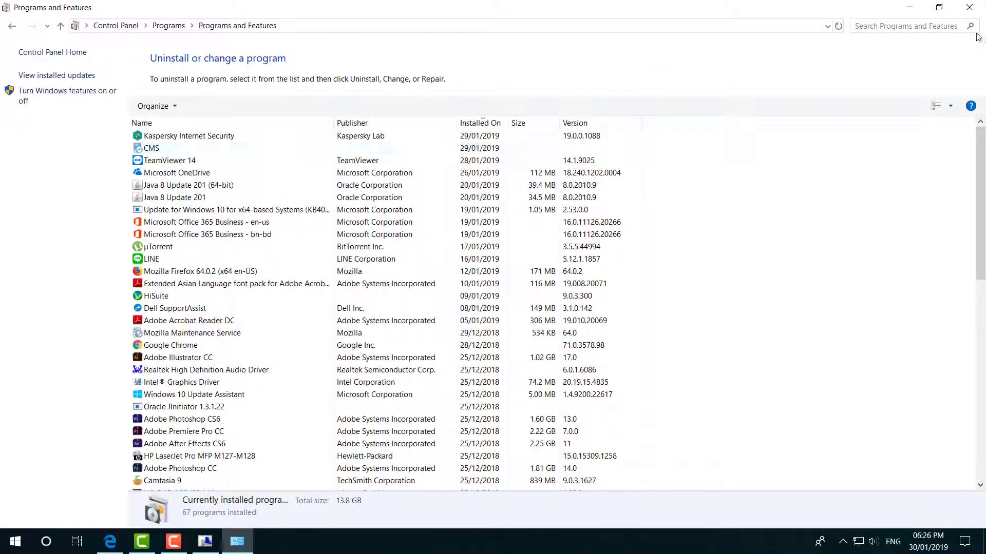
left_click(971, 6)
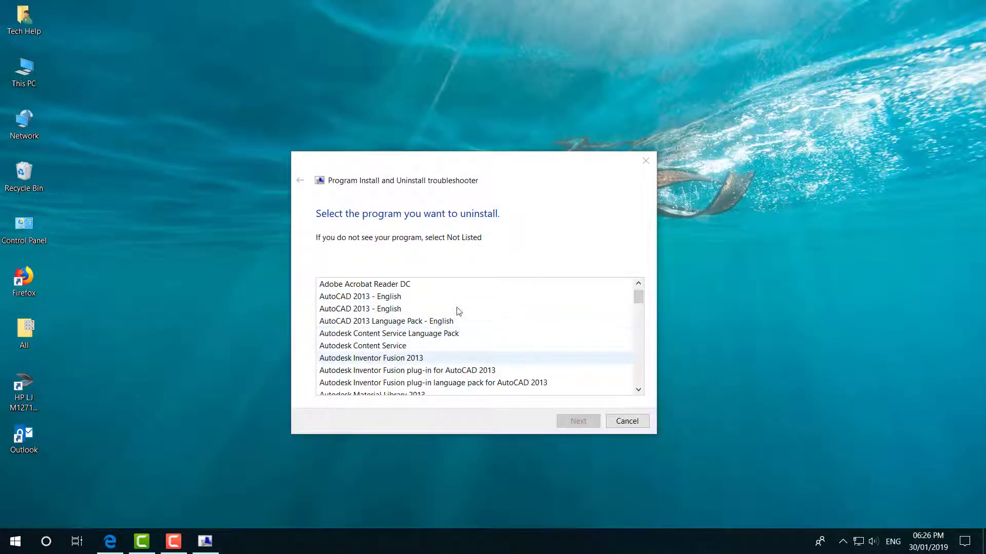
Select HP Update from the program list and continue.
left_click_drag(642, 299, 662, 331)
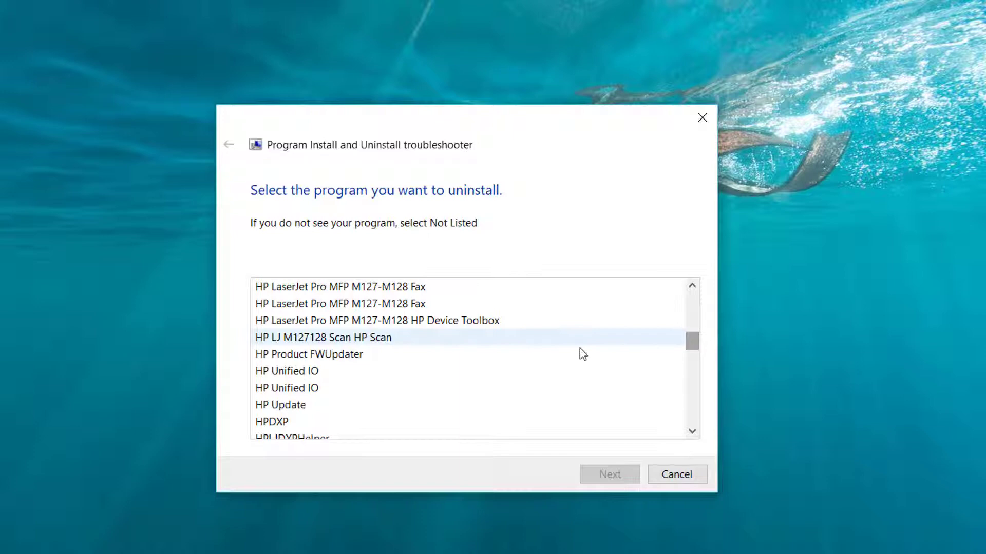
scroll(346, 406, "down", 2)
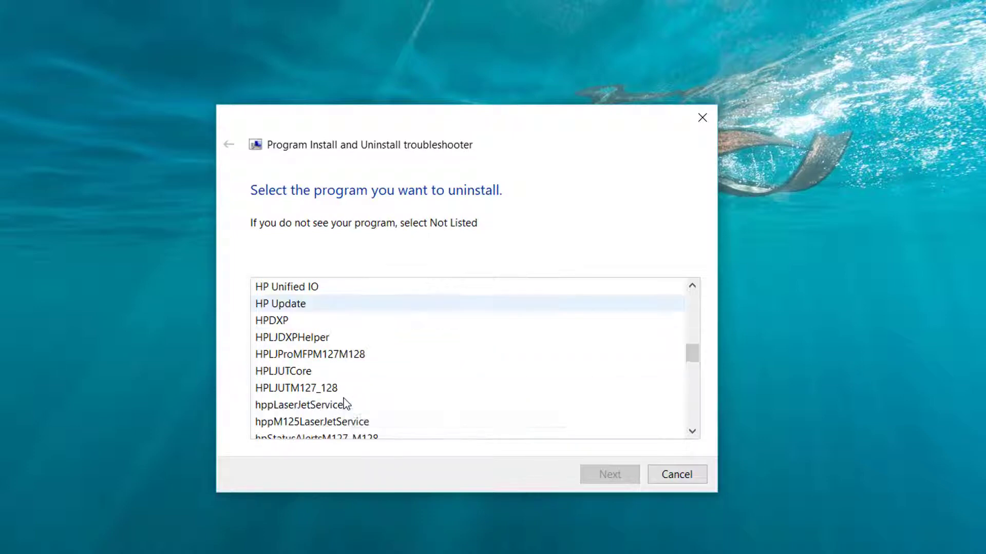
left_click(281, 305)
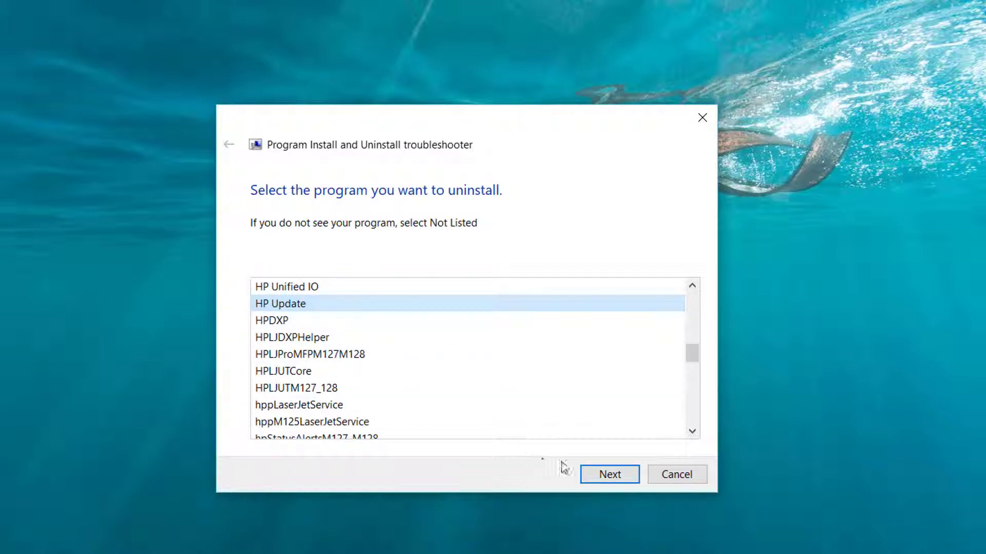
left_click(599, 477)
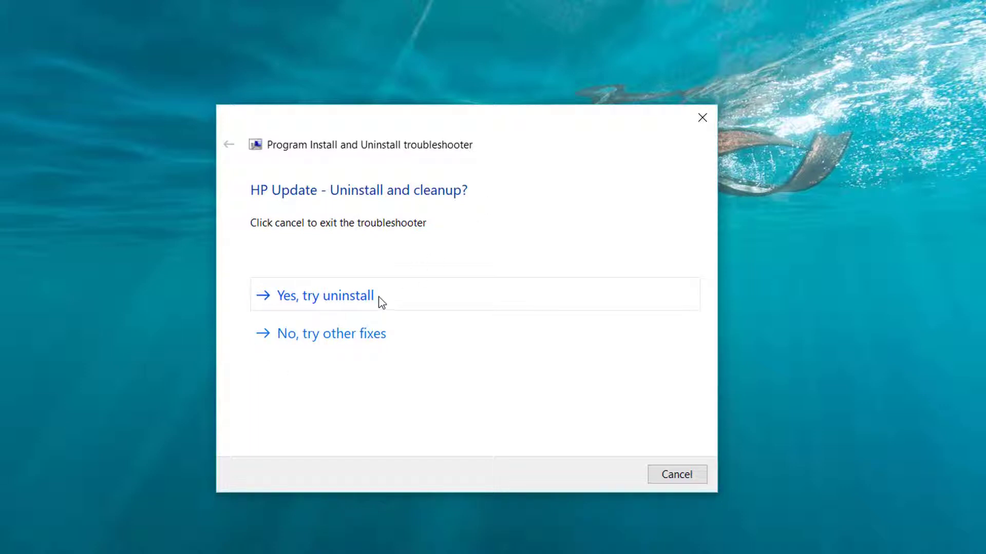
Choose 'No, try other fixes' for HP Update and close the finished troubleshooter.
left_click(310, 342)
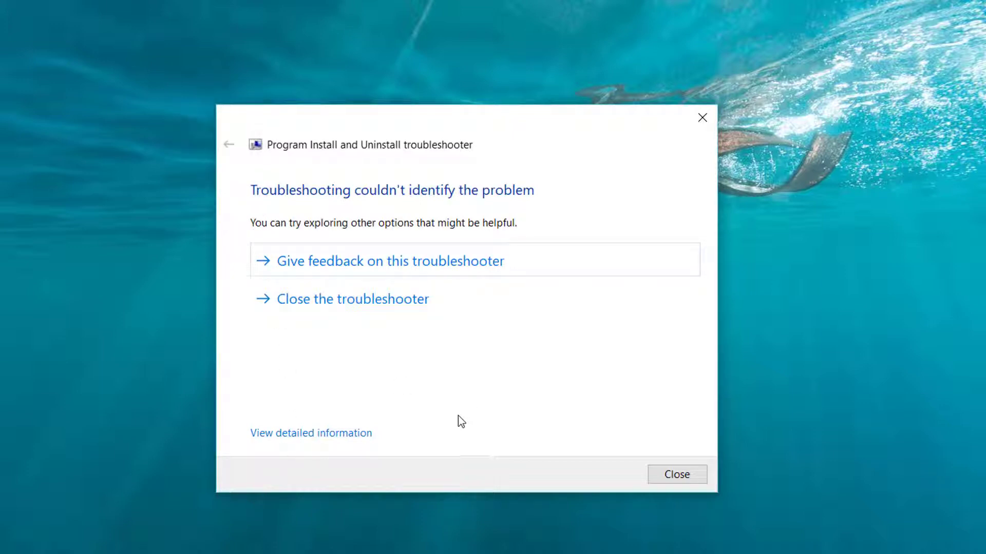
left_click(677, 475)
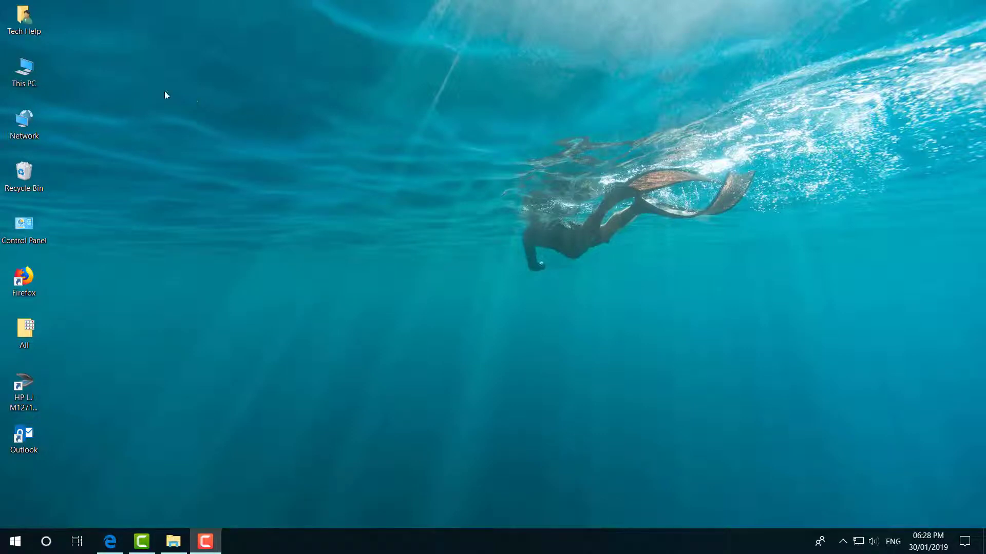
Run the .meta.diagcab file from Tech Help's Downloads folder and minimise Explorer.
double_click(36, 23)
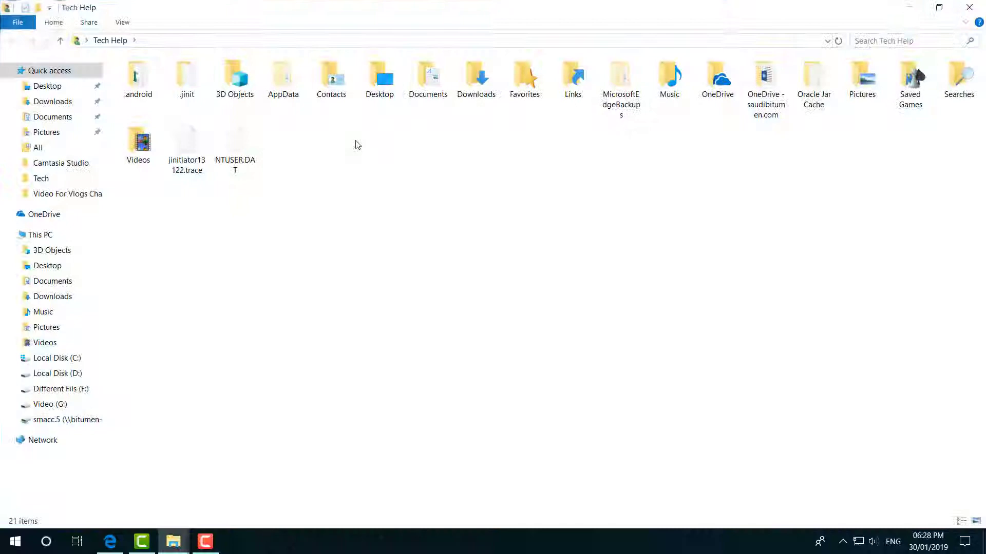
double_click(485, 85)
double_click(164, 80)
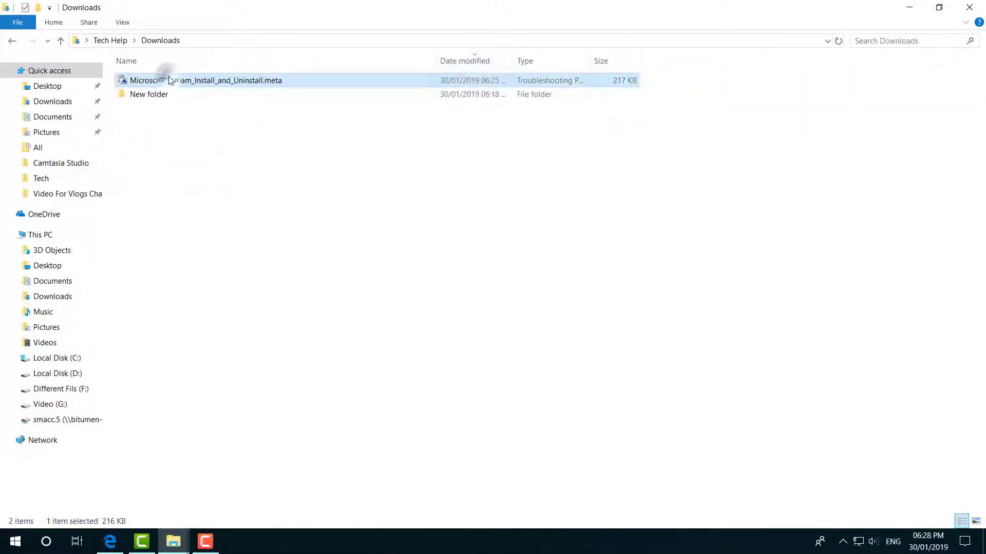
left_click(909, 7)
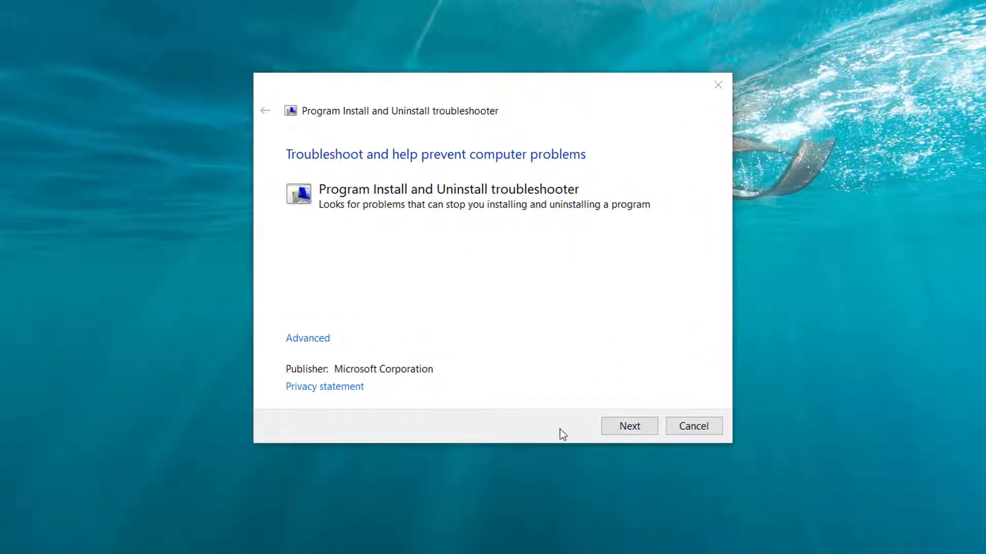
Start detection, choose the Installing problem type, and scroll through the program list.
left_click(630, 427)
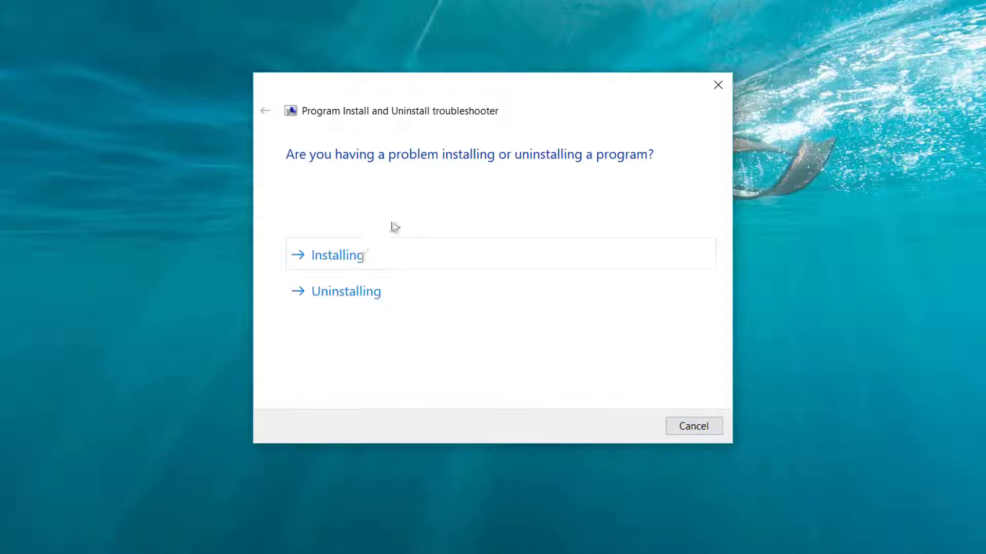
left_click(343, 258)
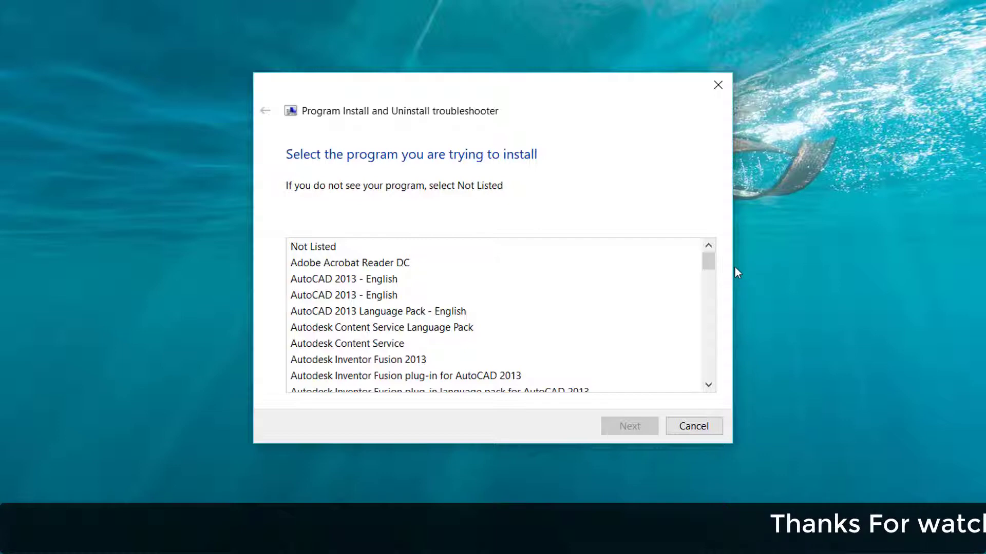
left_click_drag(709, 264, 707, 323)
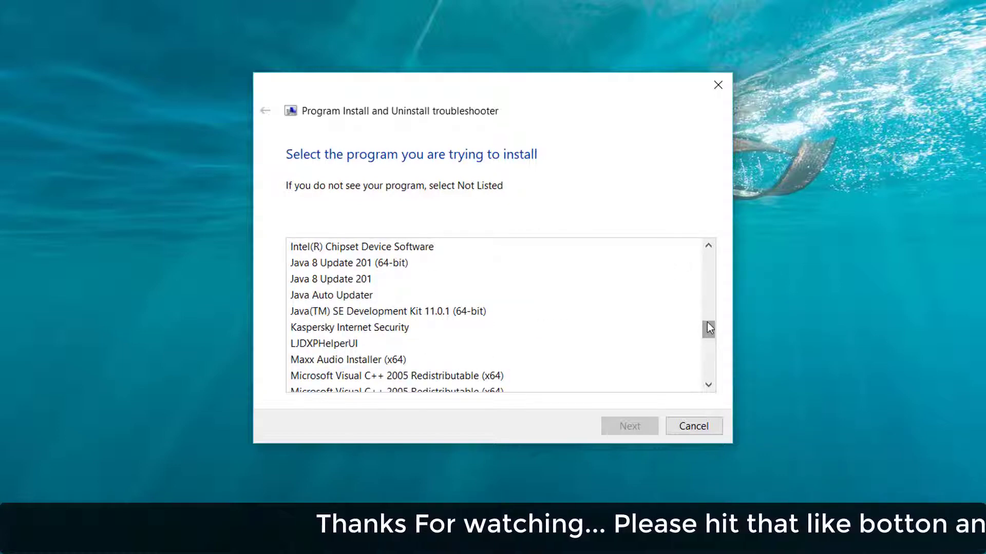